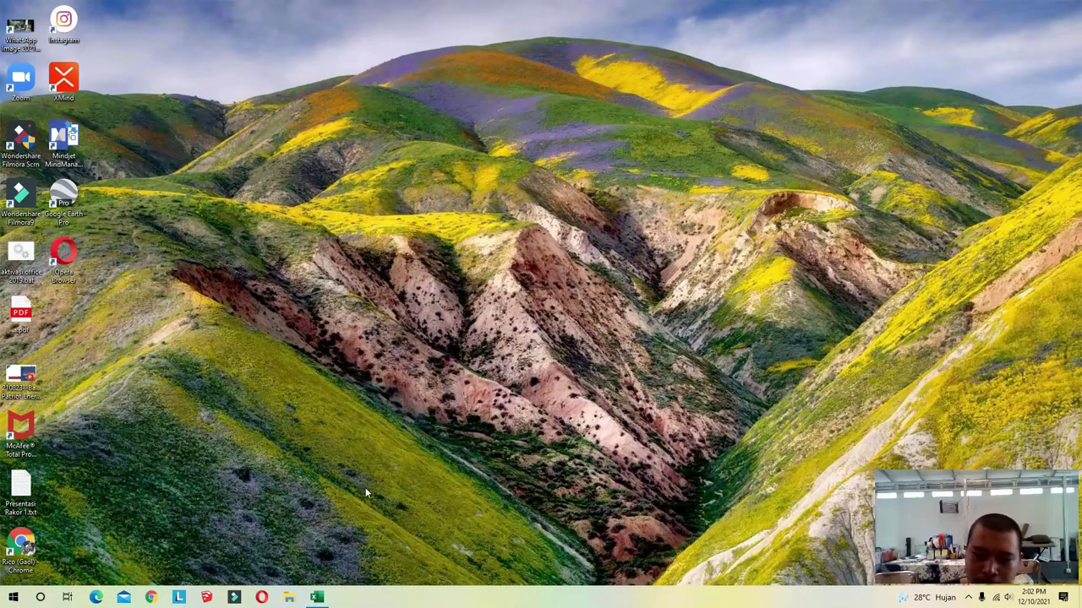
- Restore the DAFTAR-PERUSAHAAN-JABAR.xls workbook window from the taskbar
click(319, 597)
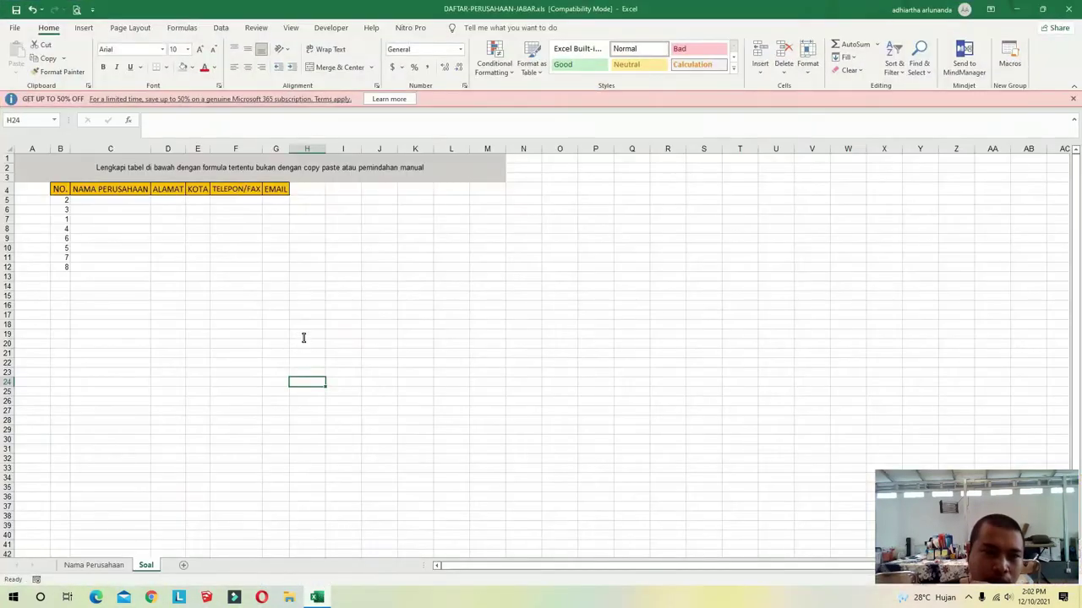
click(99, 564)
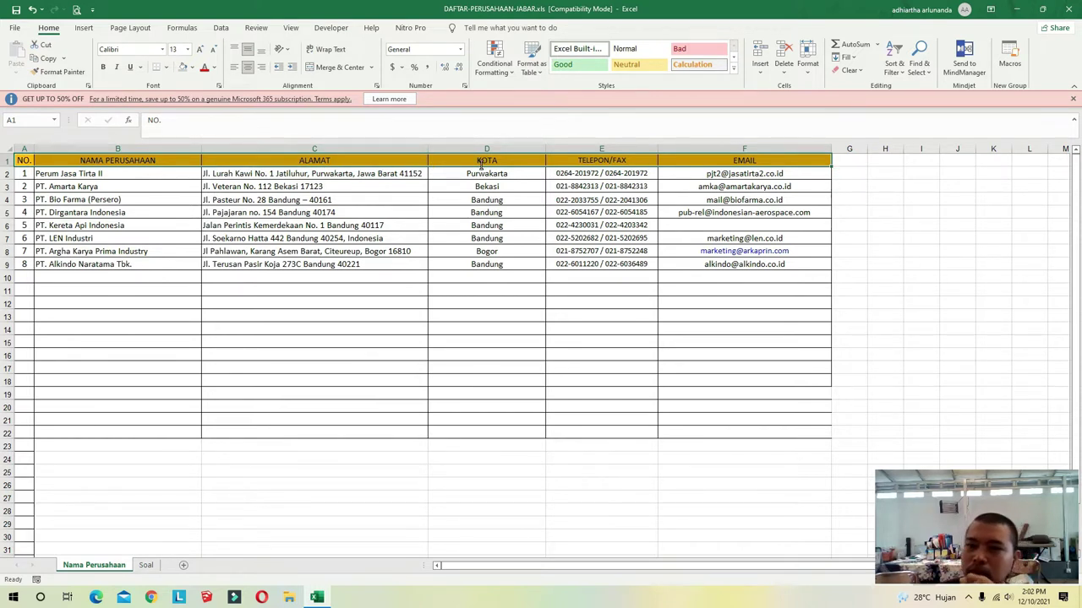
click(146, 565)
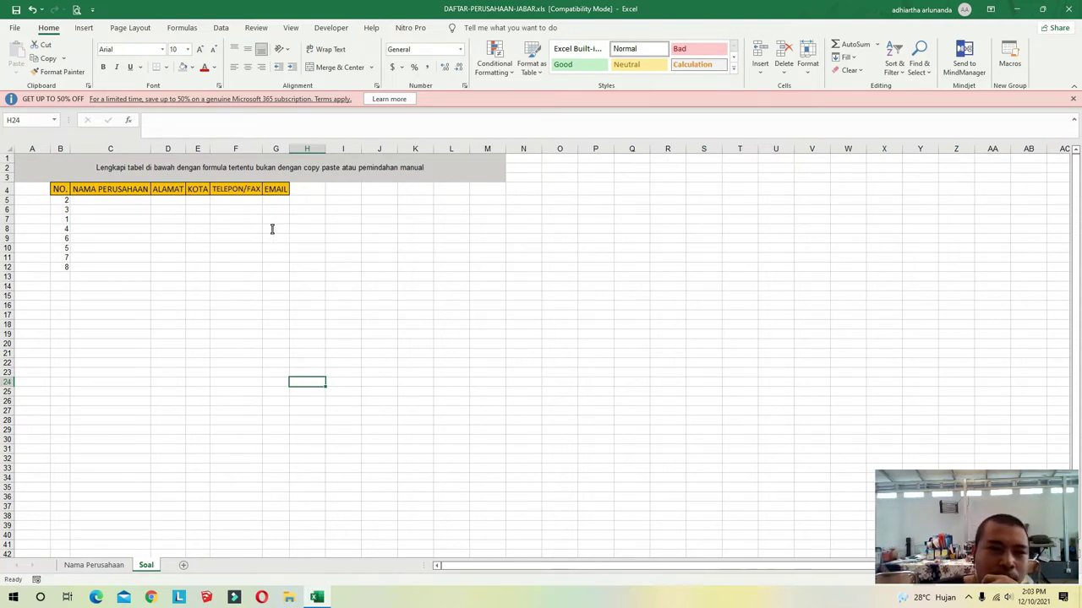
- In C5, start a =VLOOKUP( formula using B5 as the lookup value
click(105, 200)
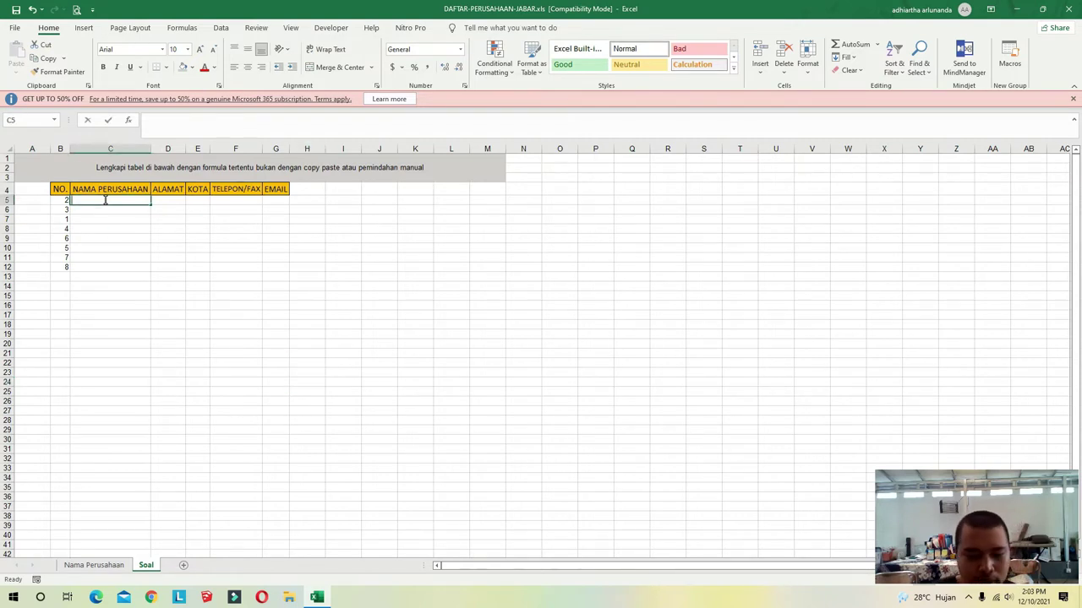
text(=vloo)
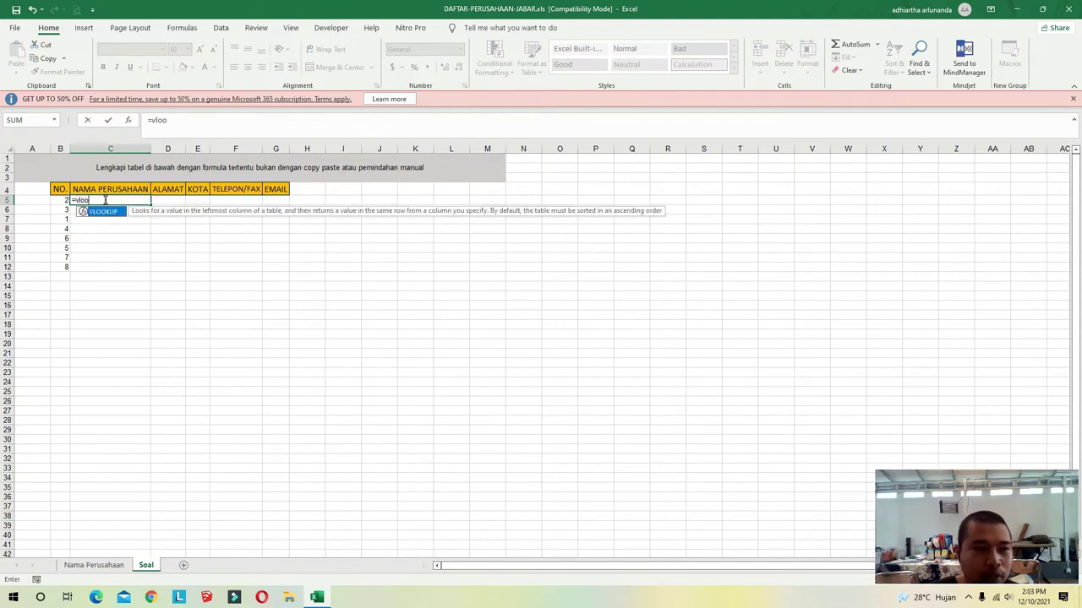
double_click(104, 213)
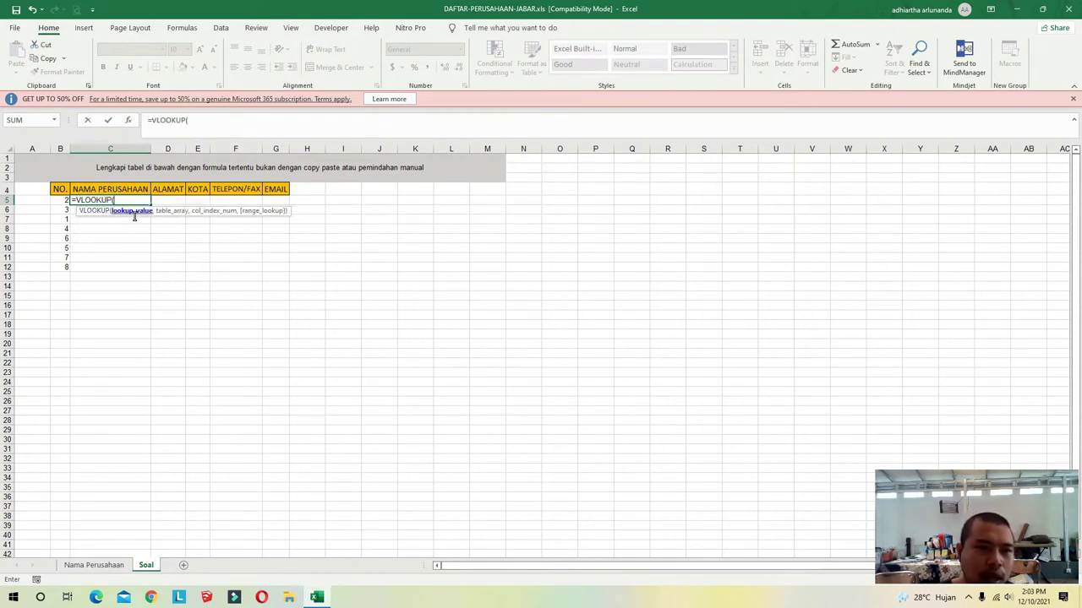
click(62, 201)
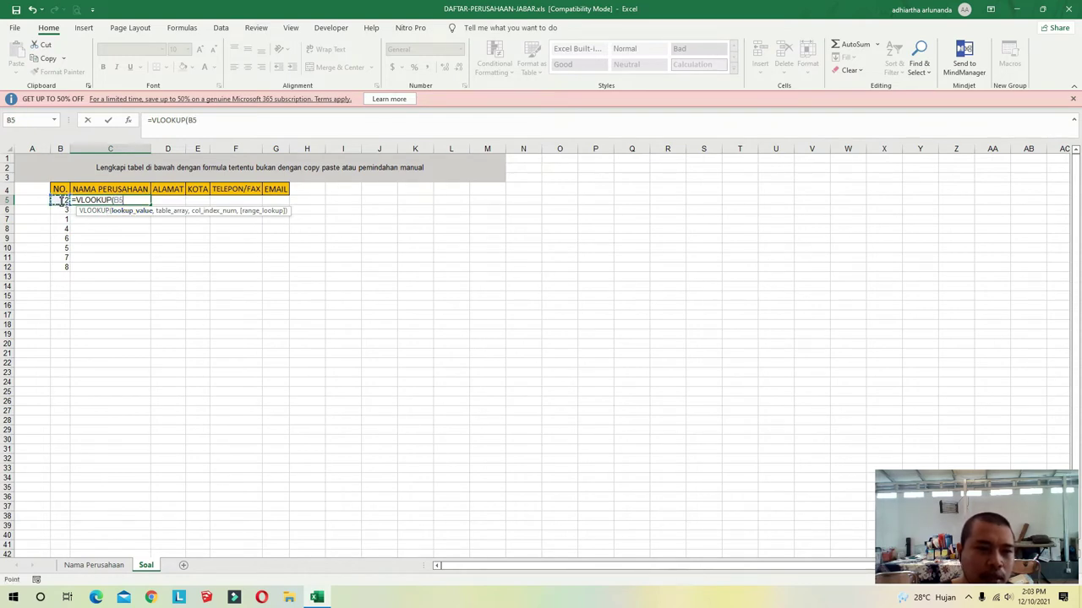
text(,)
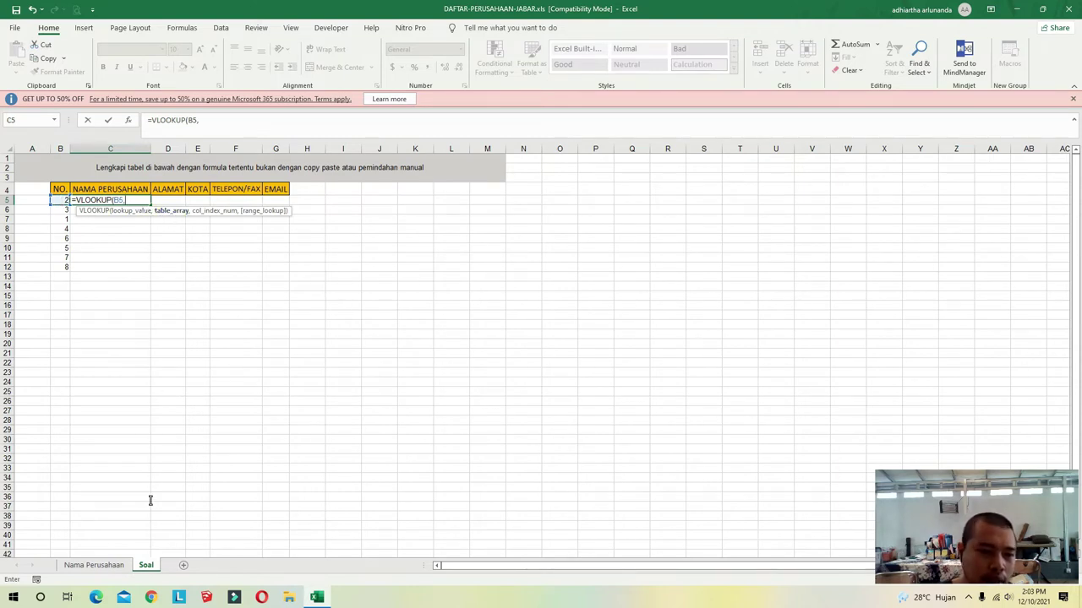
- Complete the C5 formula as =VLOOKUP(B5,'Nama Perusahaan'!A:F,2,FALSE)
click(101, 570)
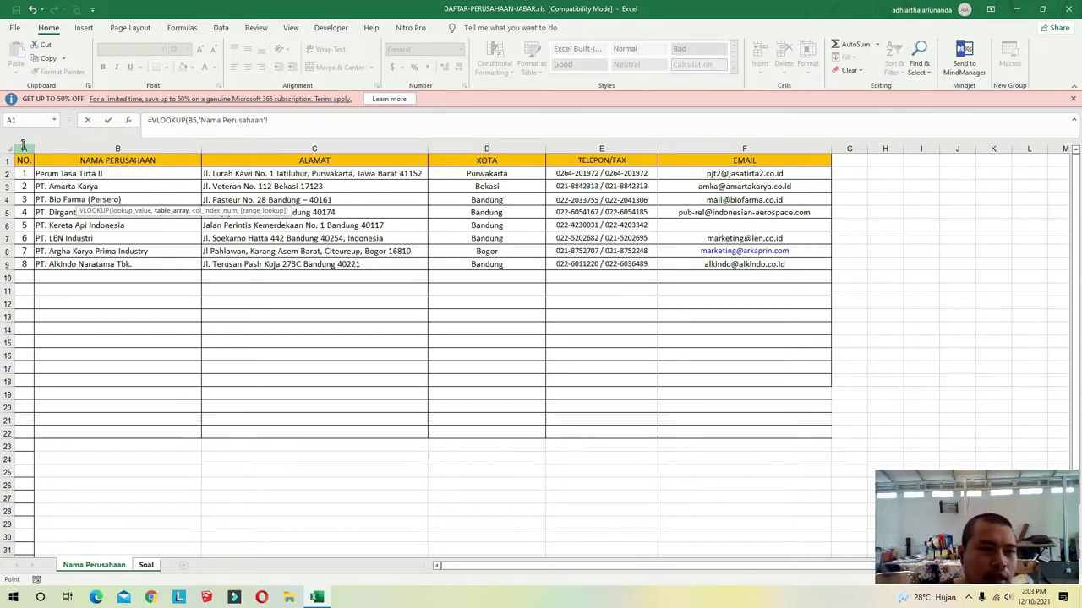
drag(24, 145, 715, 130)
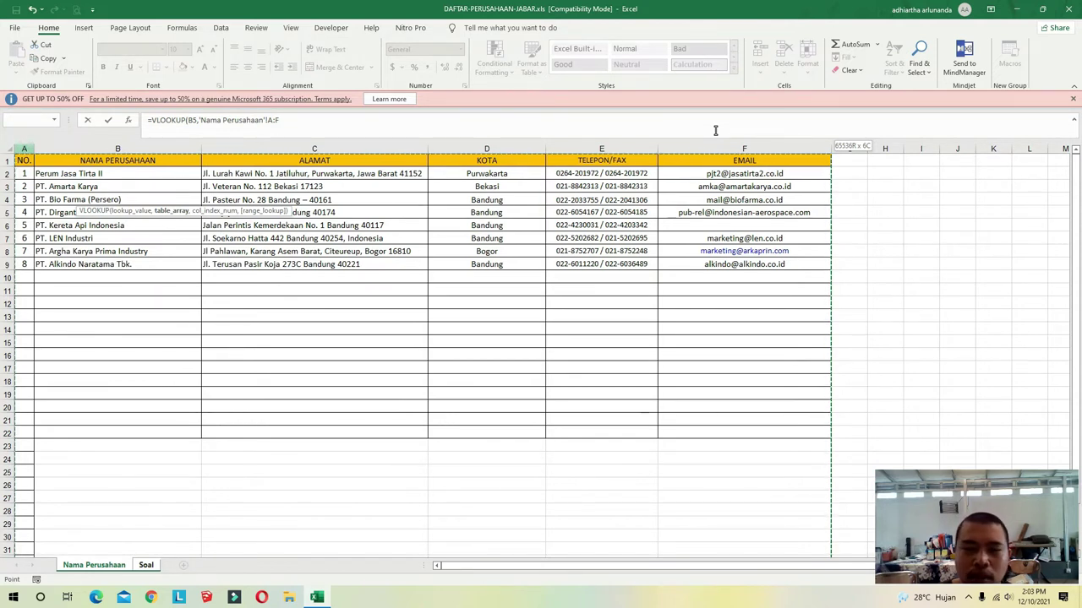
drag(715, 130, 715, 130)
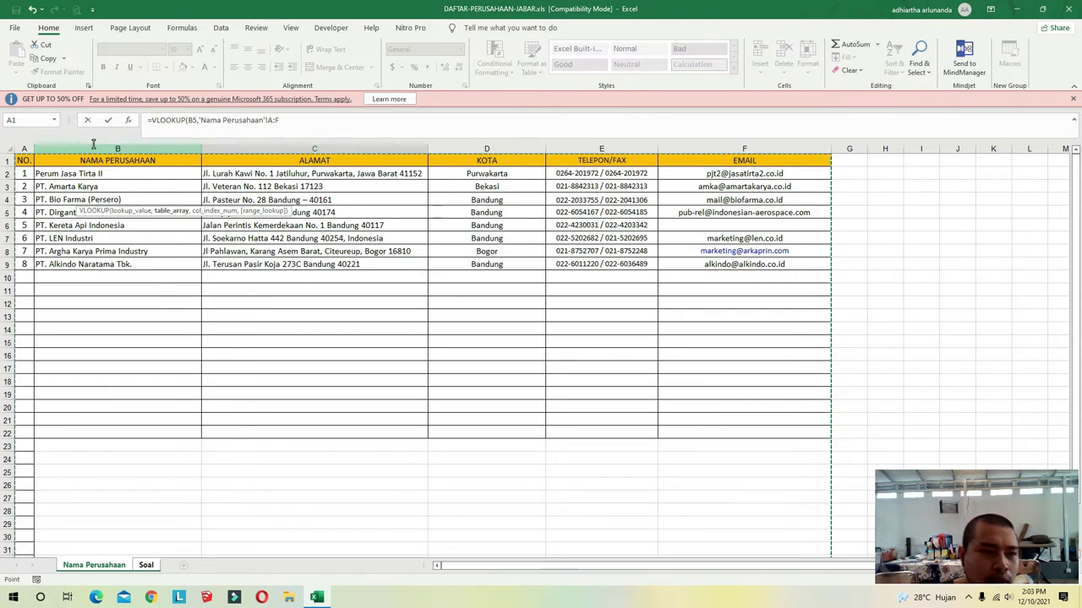
click(295, 120)
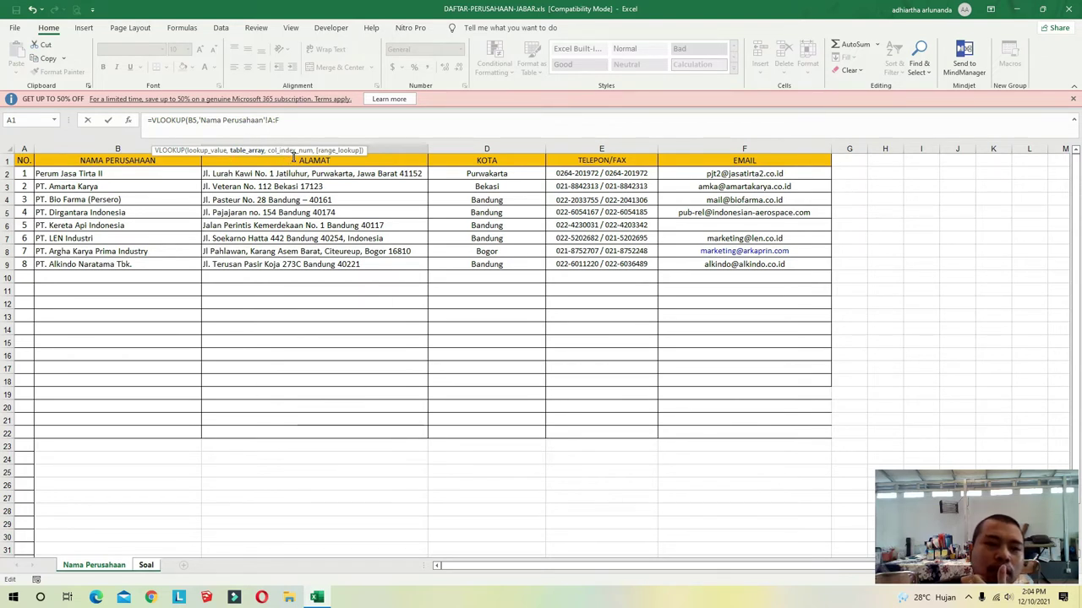
text(,)
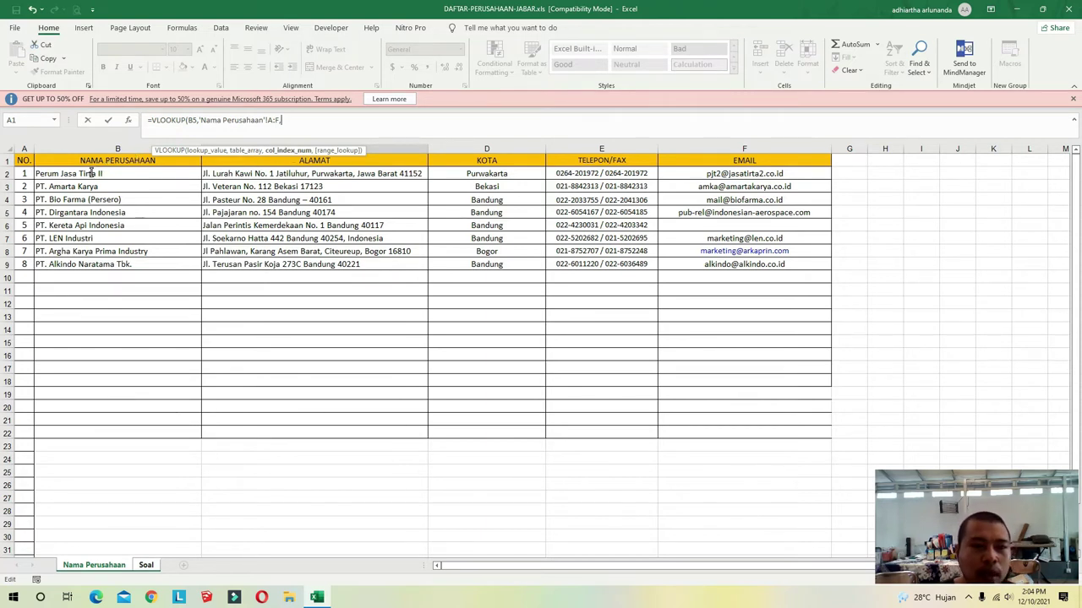
text(2,)
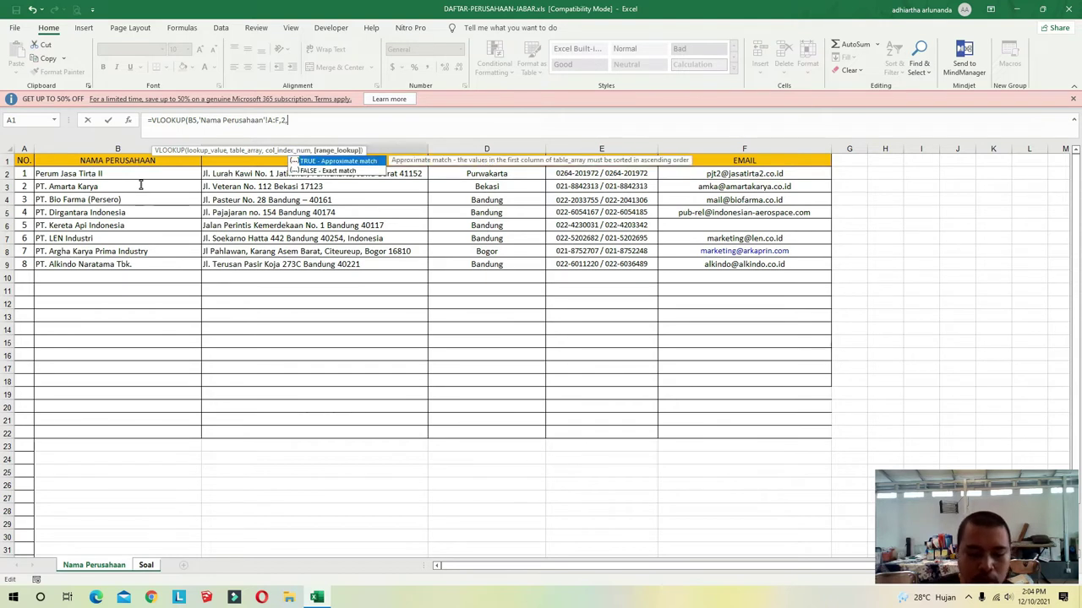
text(fals)
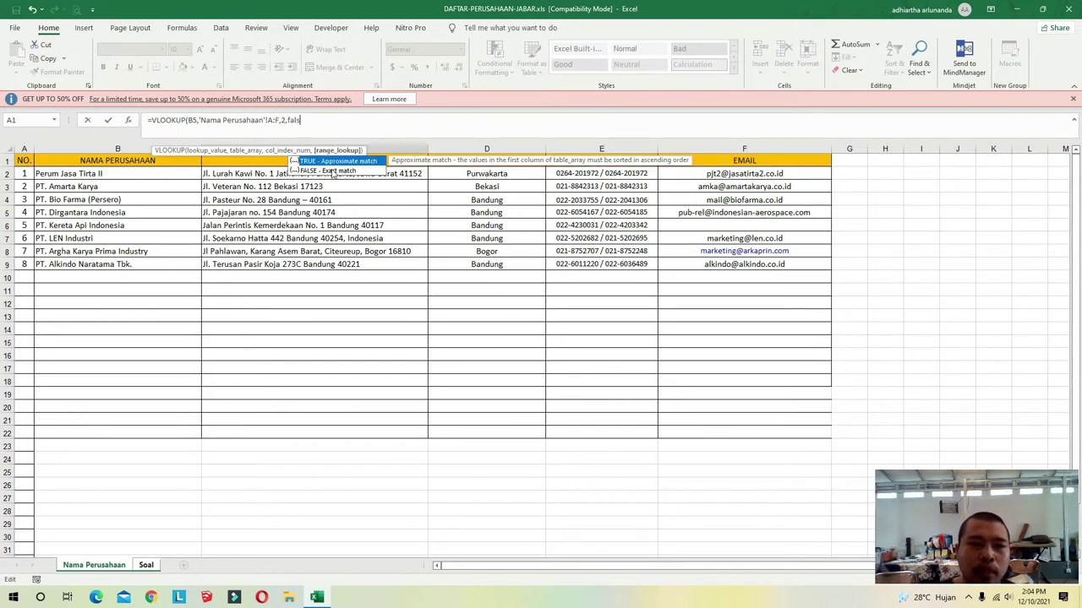
double_click(334, 171)
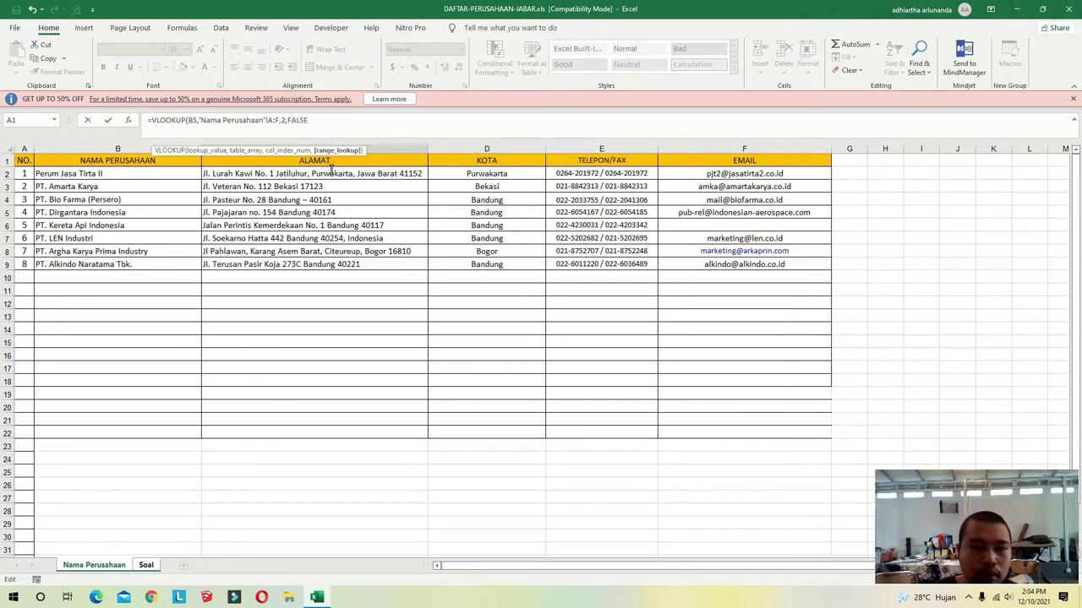
text())
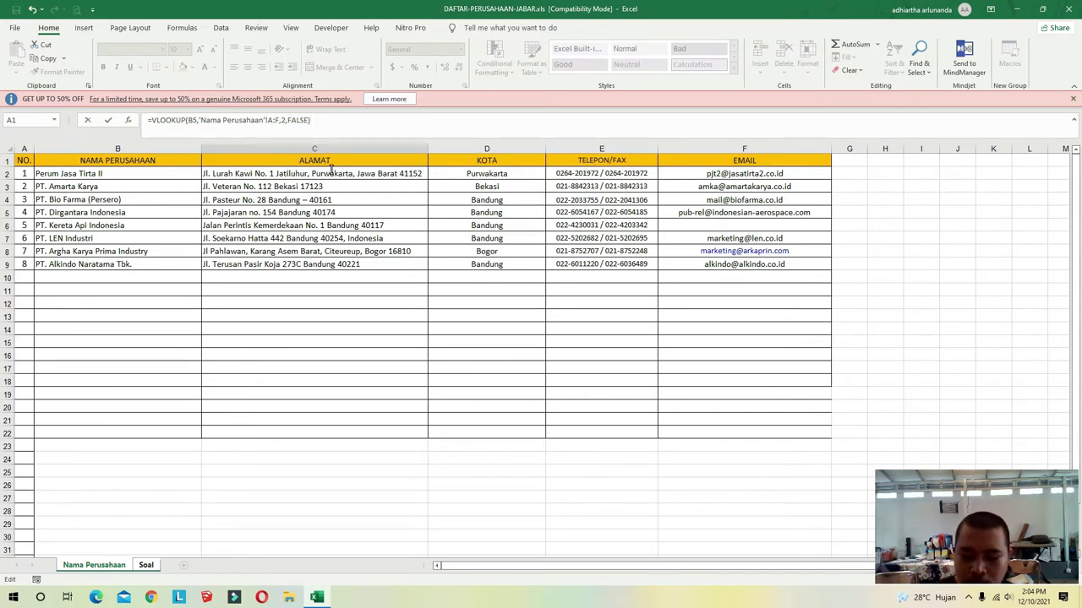
- Enter the C5 formula, fill it down to C12, and autofit column C
key(Return)
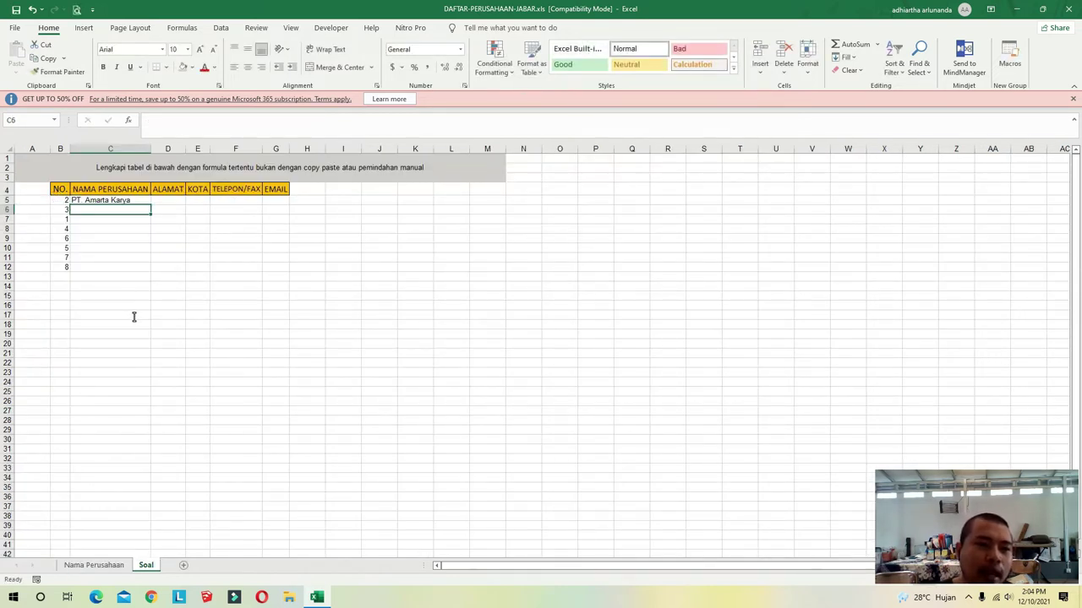
click(94, 565)
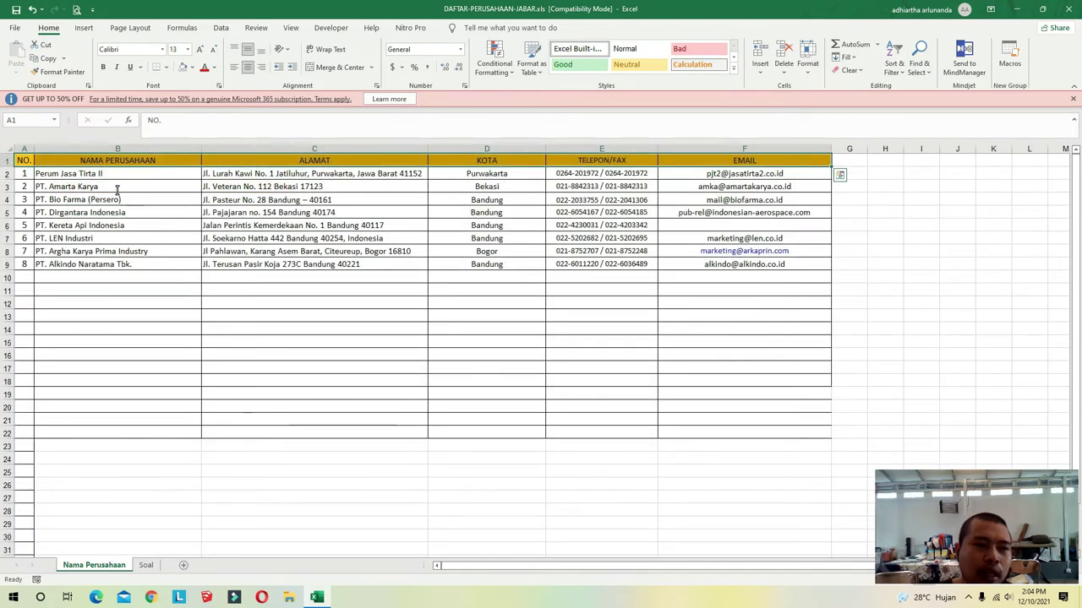
click(145, 565)
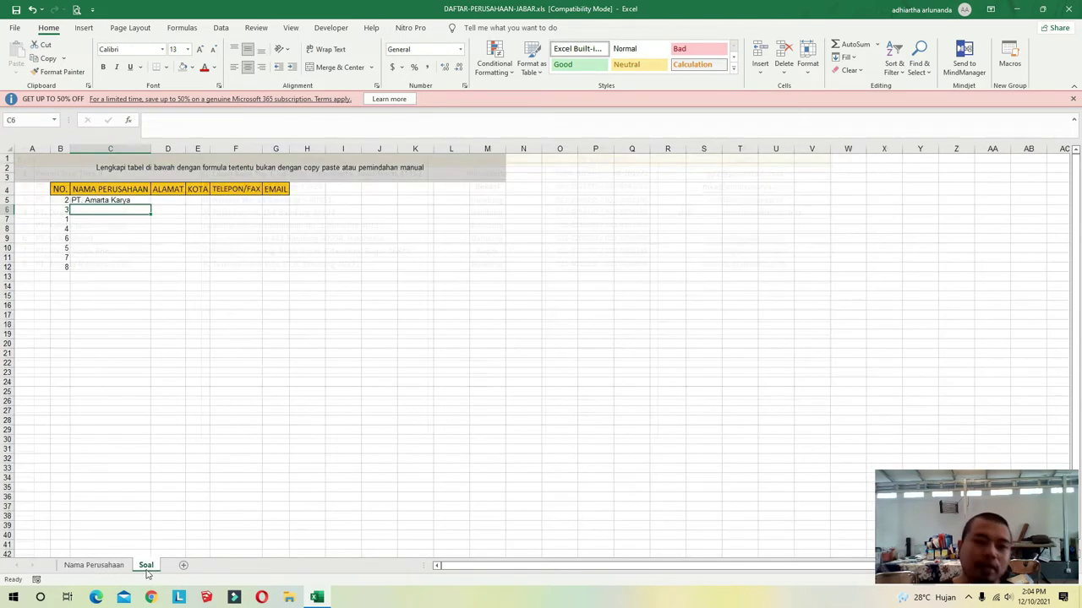
click(114, 201)
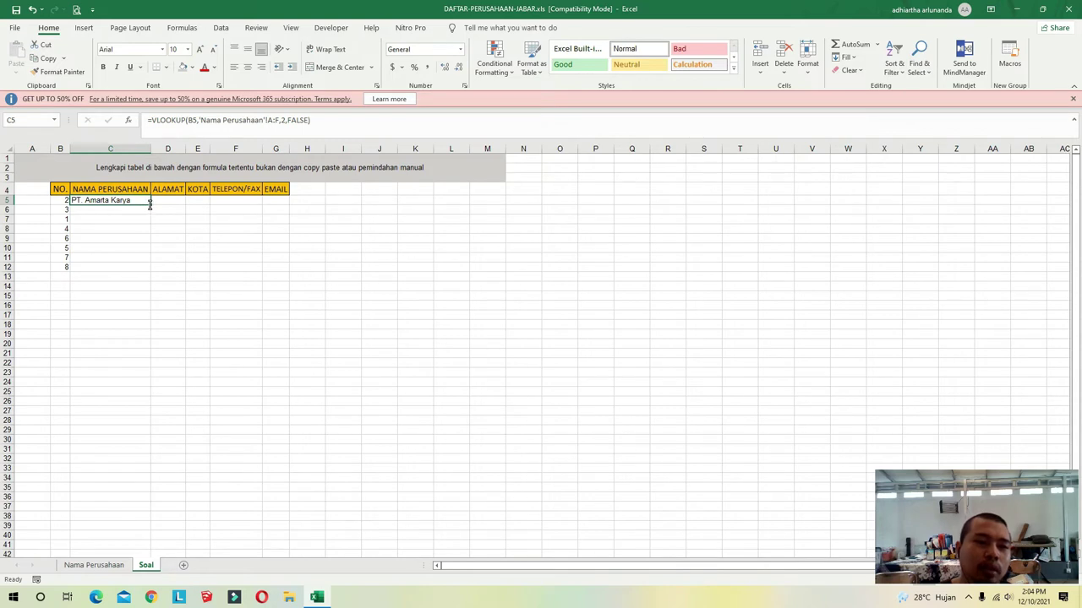
drag(149, 204, 150, 271)
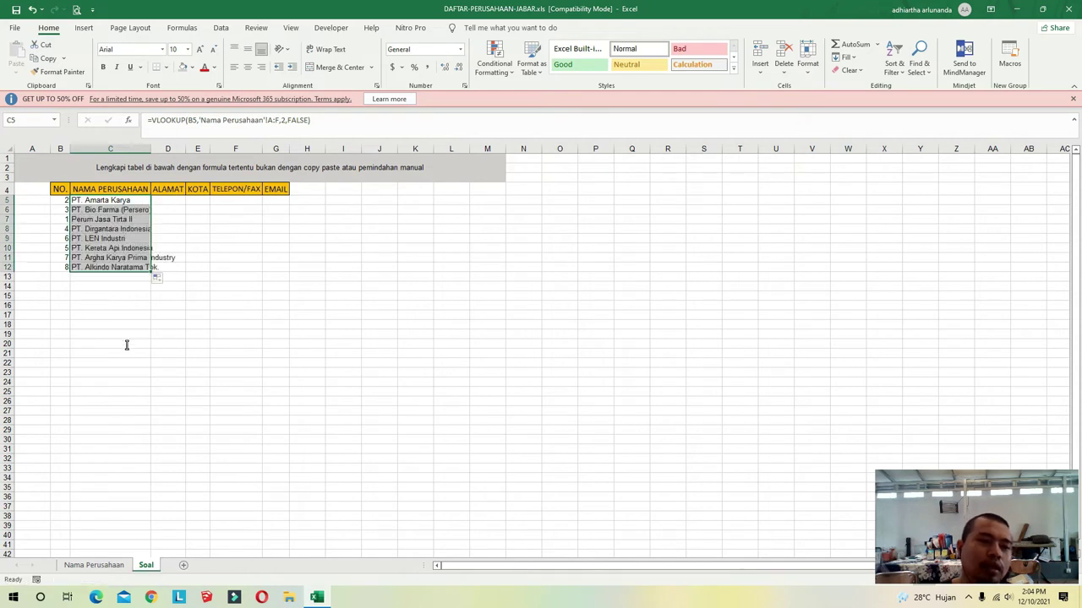
double_click(151, 149)
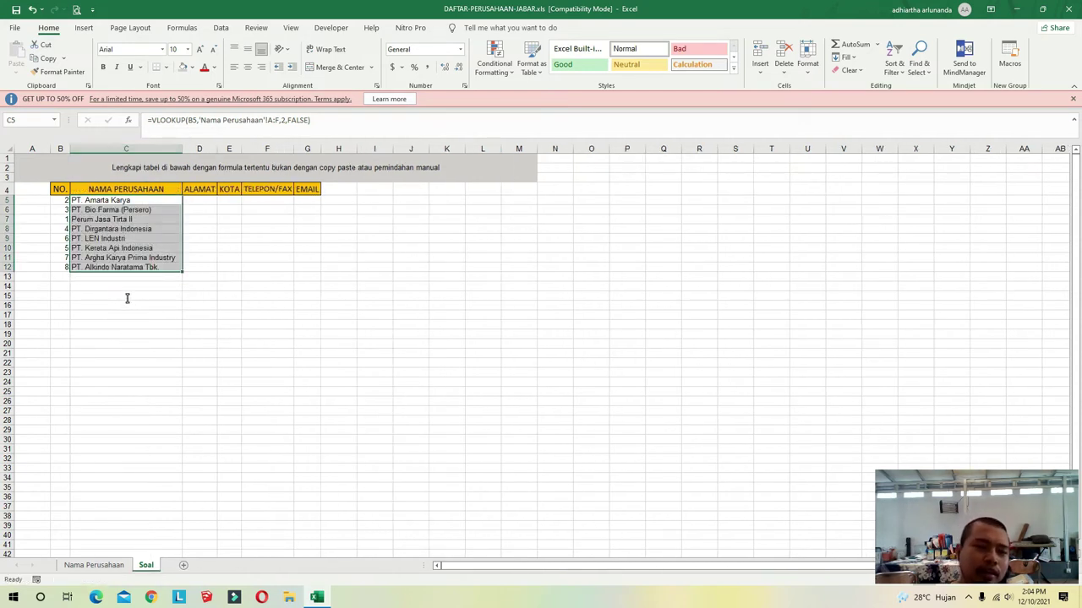
click(157, 277)
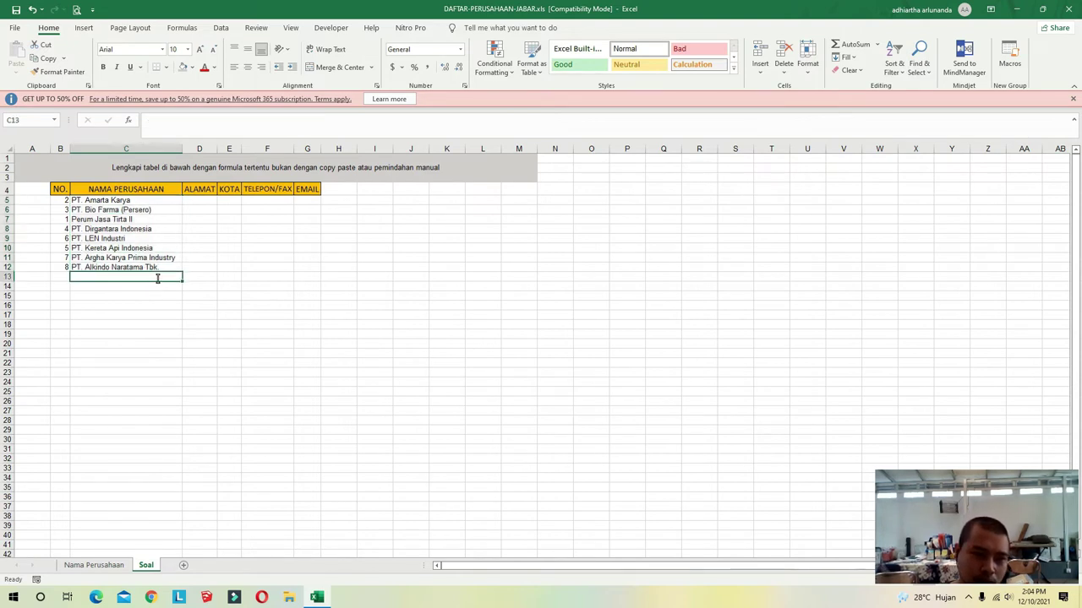
click(201, 201)
- Copy the C5 lookup formula across row 5 through G5
click(229, 200)
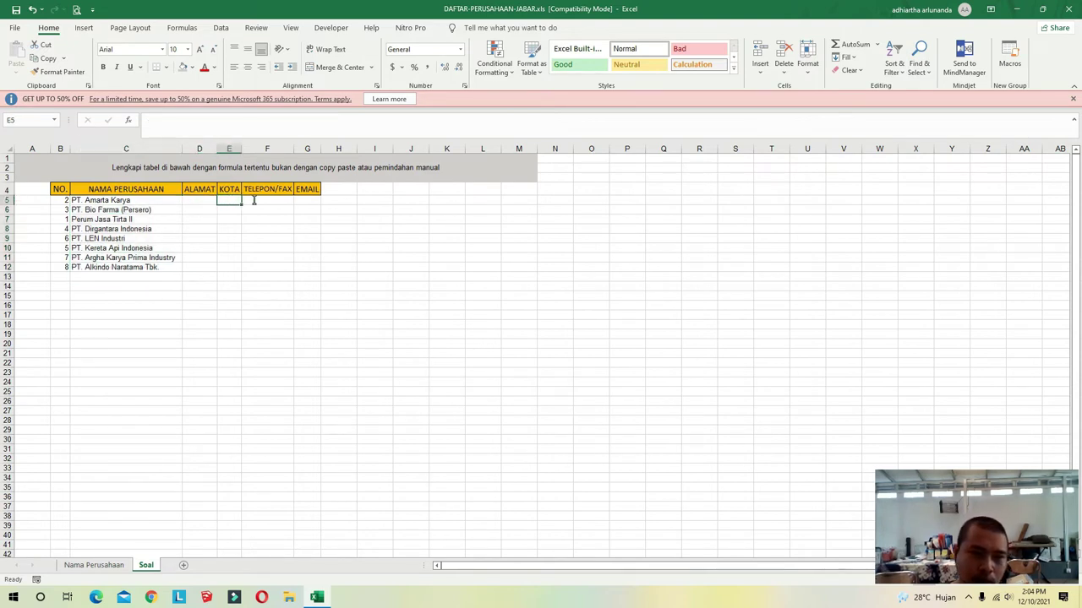
click(266, 200)
click(304, 200)
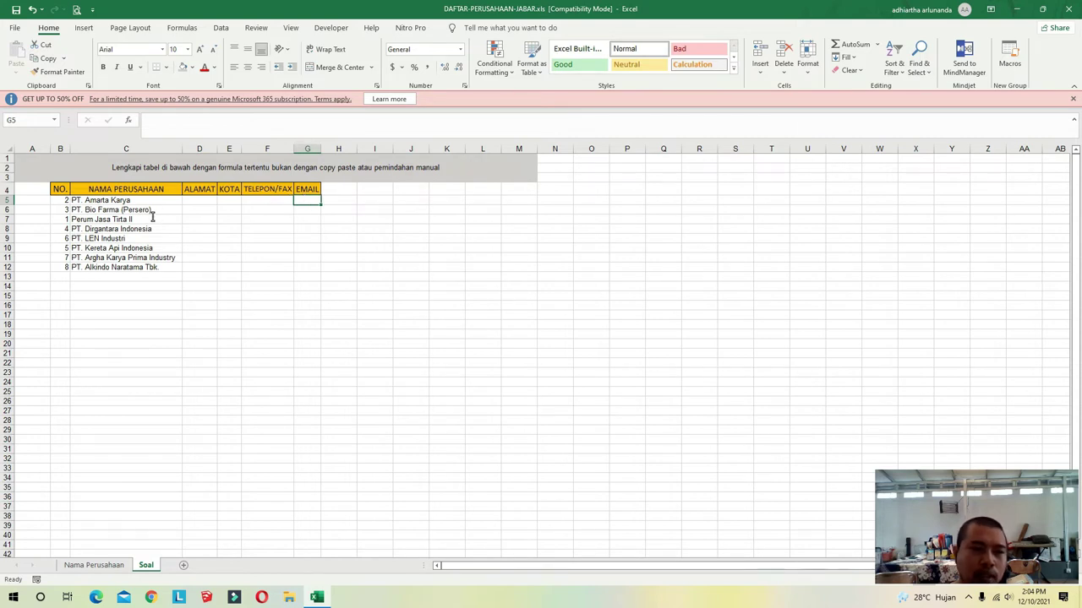
click(135, 202)
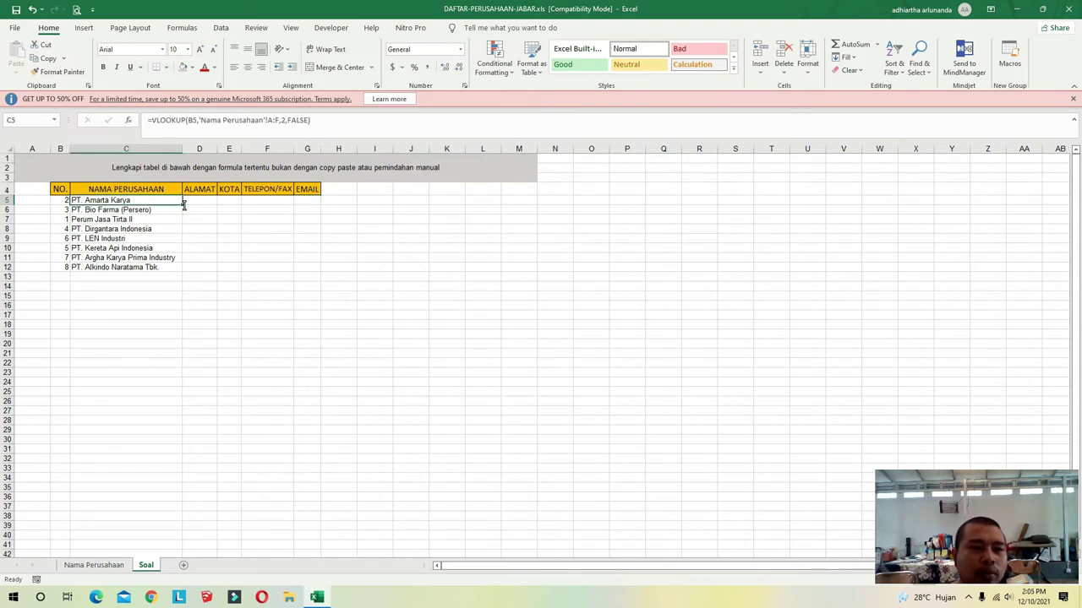
drag(182, 204, 315, 204)
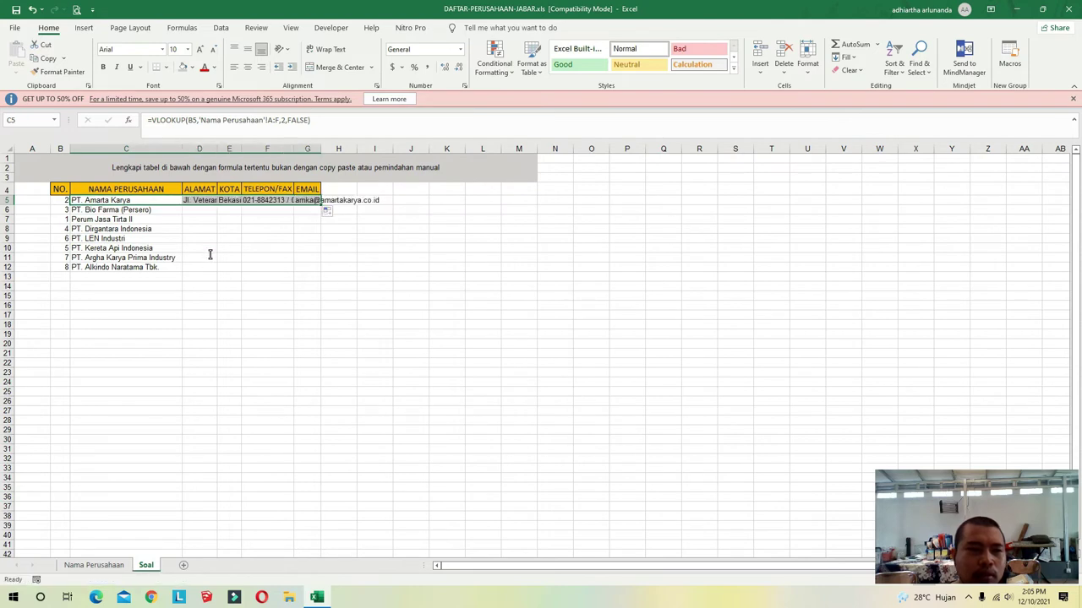
- Autofit columns D to G, then compare against the Nama Perusahaan sheet and return to Soal
drag(201, 149, 309, 143)
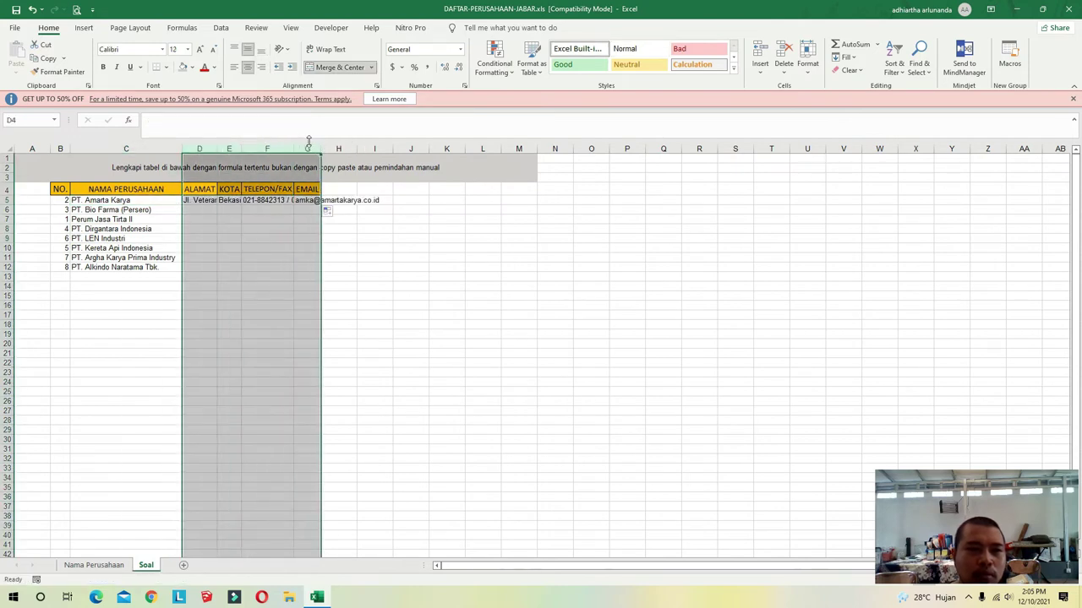
double_click(320, 149)
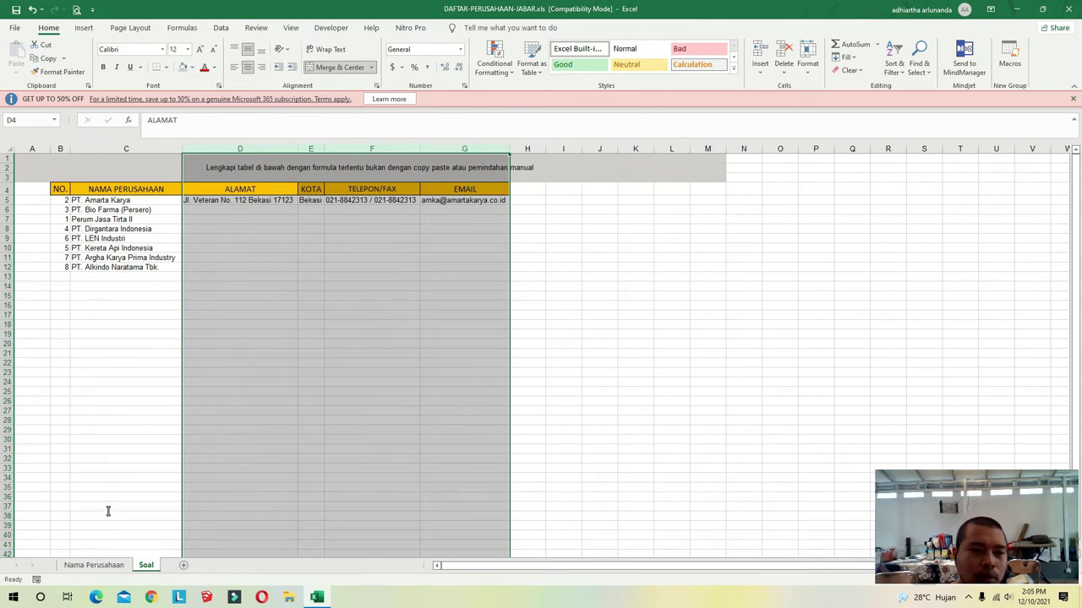
click(93, 567)
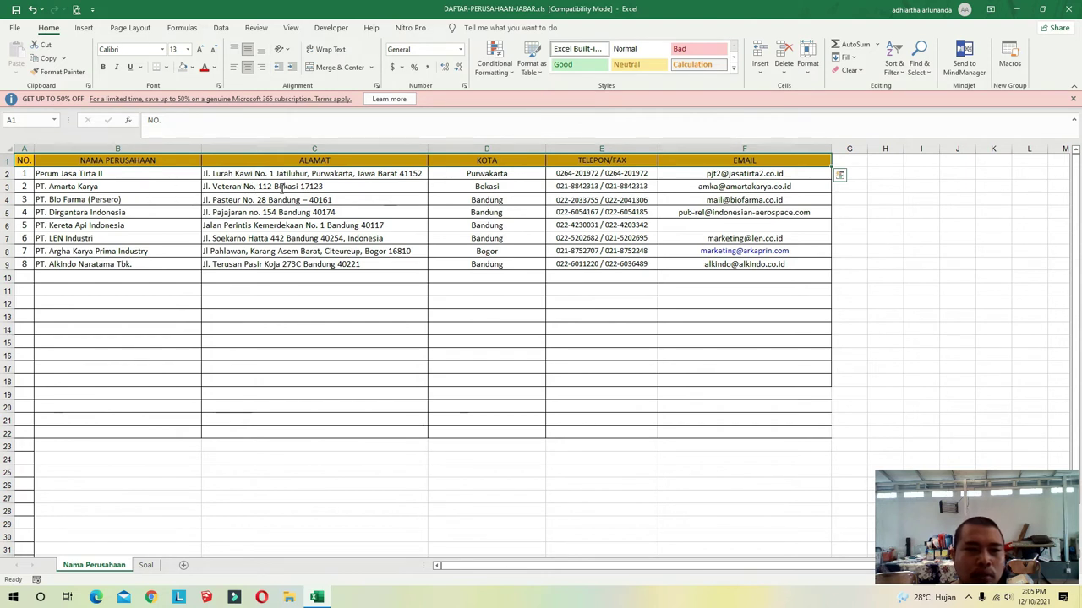
key(Escape)
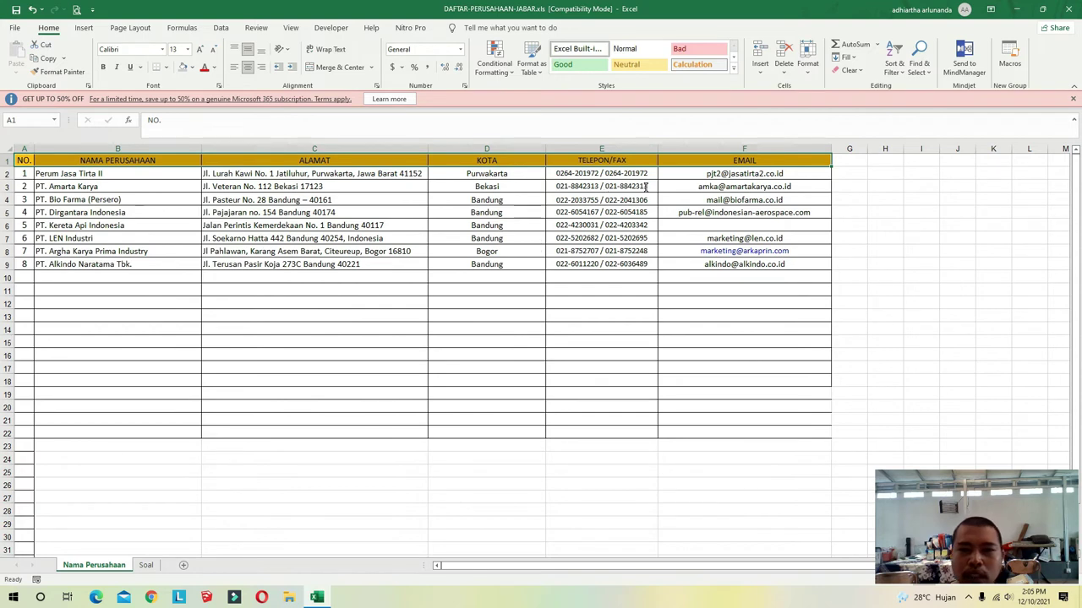
key(ctrl+v)
click(145, 565)
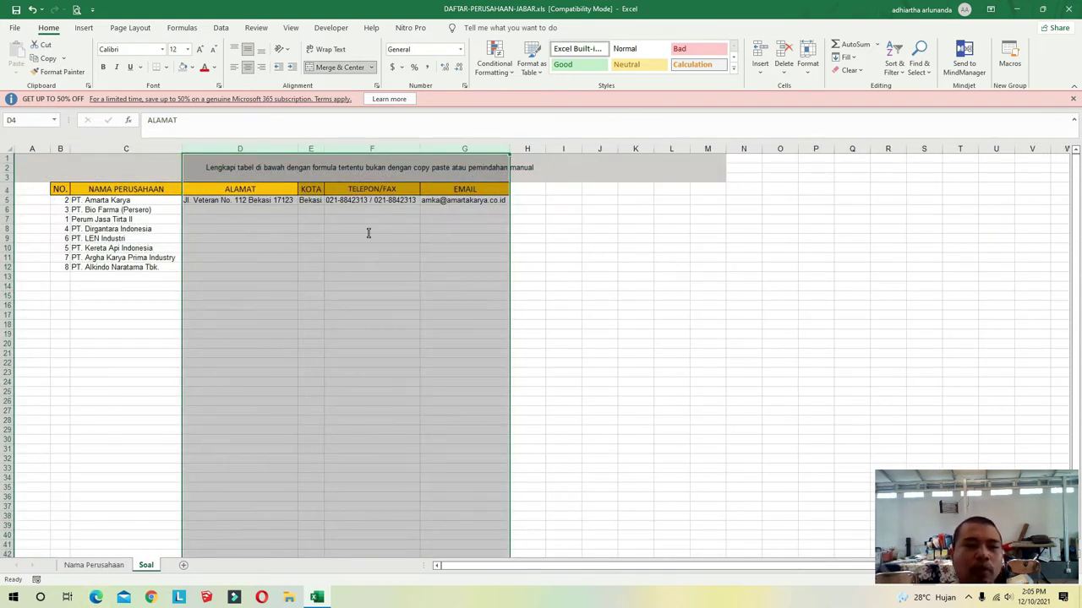
click(211, 201)
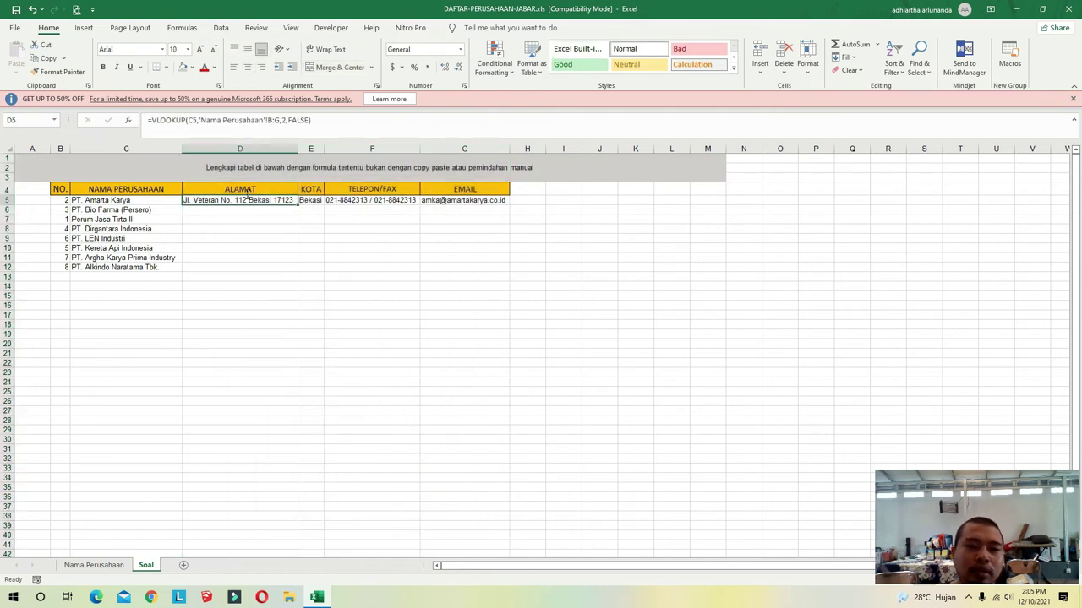
- Fill the D5:G5 formulas down to row 12 and autofit the ALAMAT column
shift+click(463, 200)
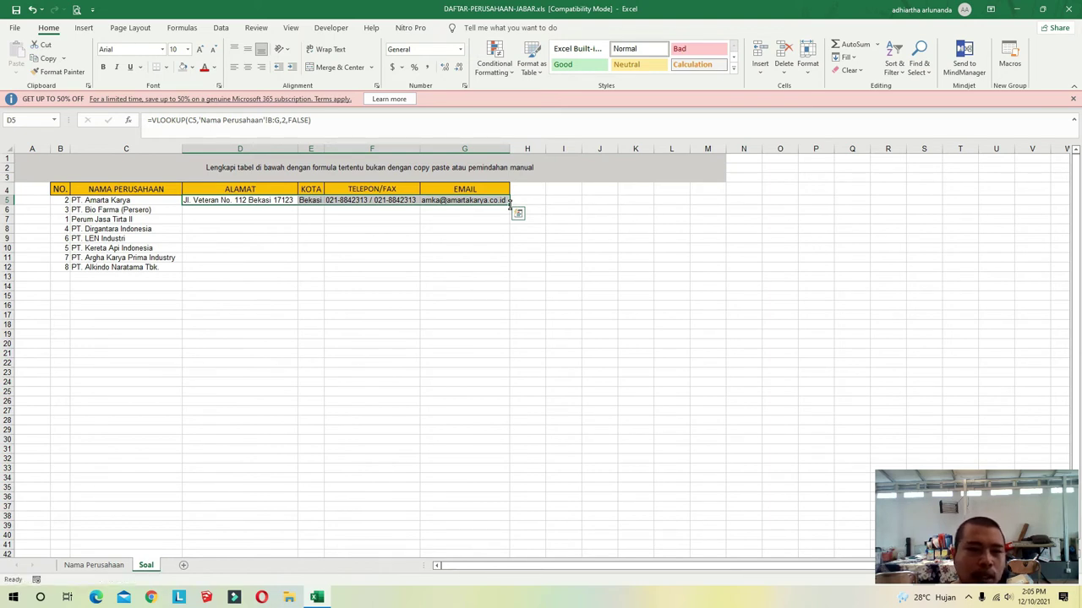
double_click(509, 204)
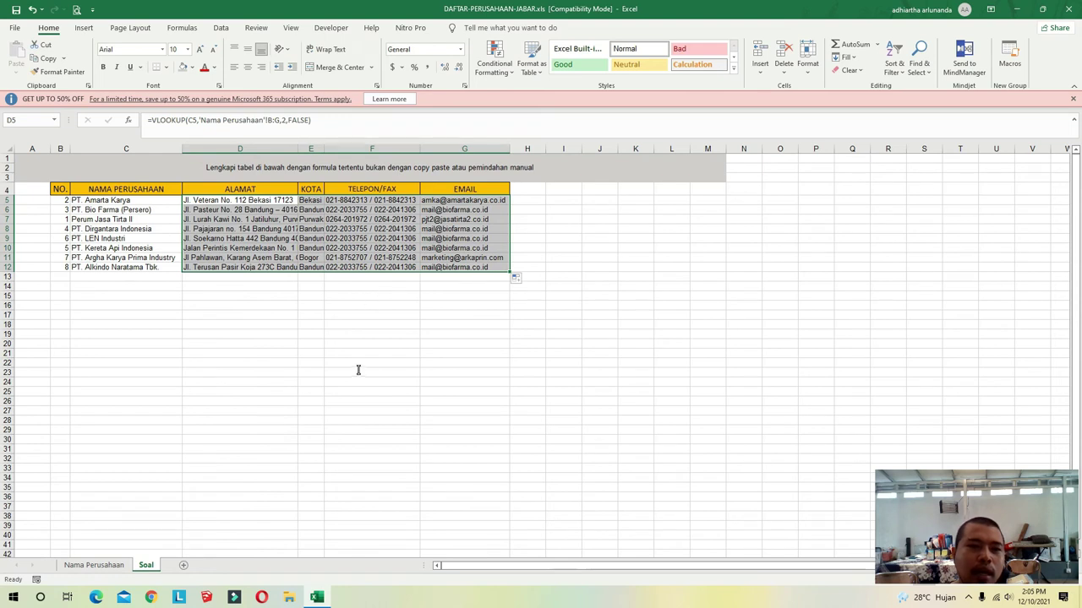
click(262, 150)
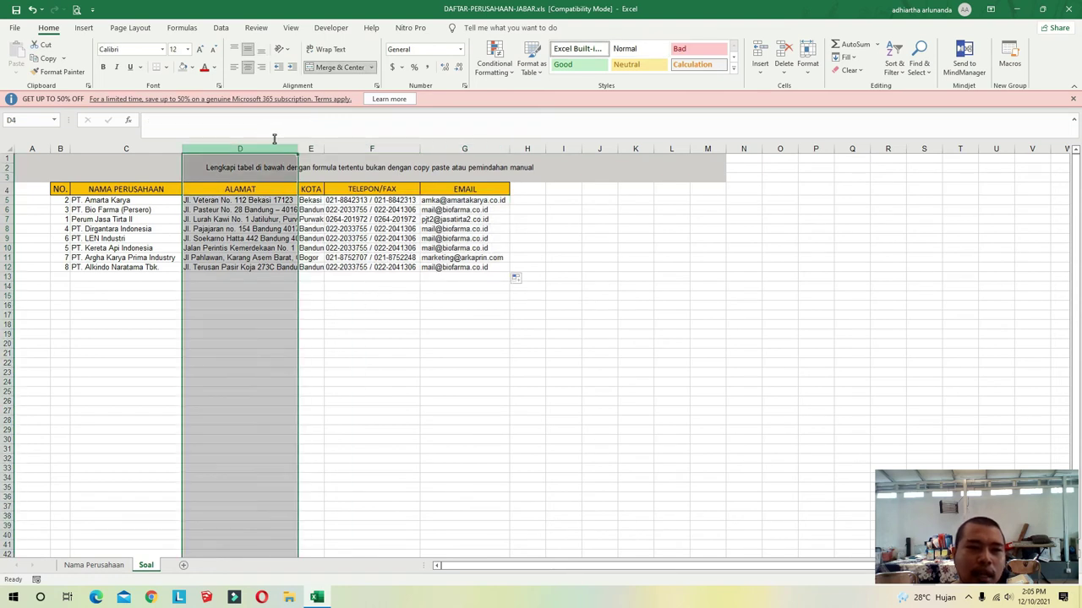
double_click(296, 149)
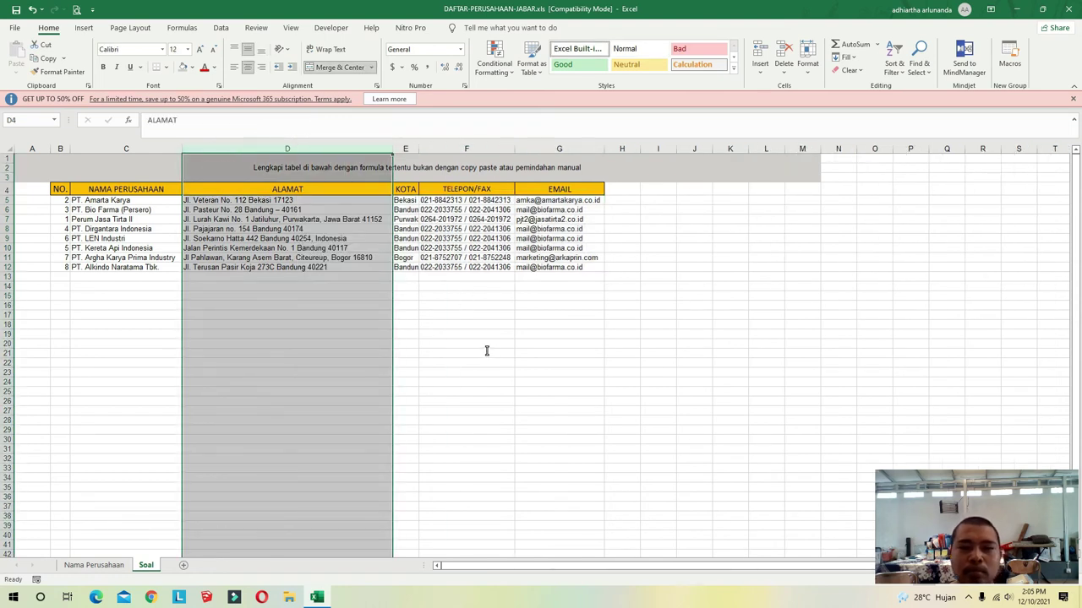
click(487, 351)
- Apply All Borders to the table range B4:G12
drag(59, 189, 557, 267)
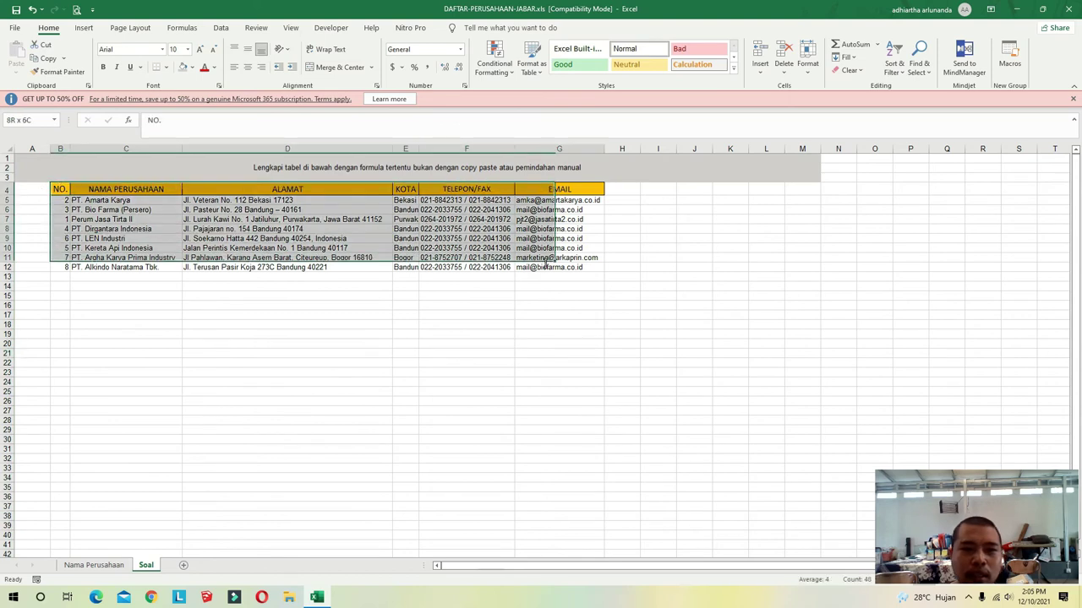
click(168, 69)
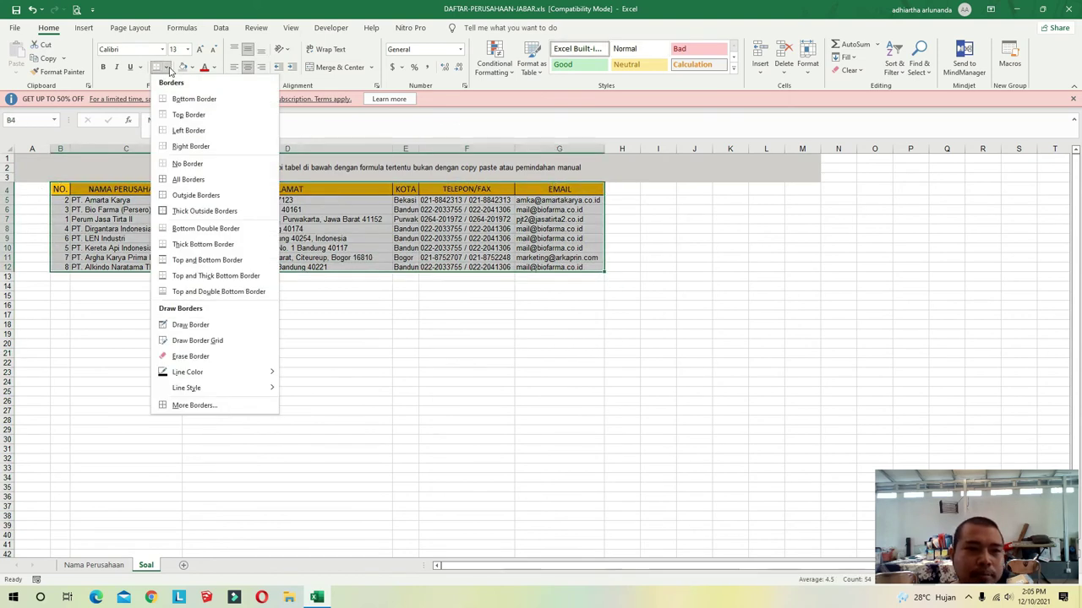
click(195, 176)
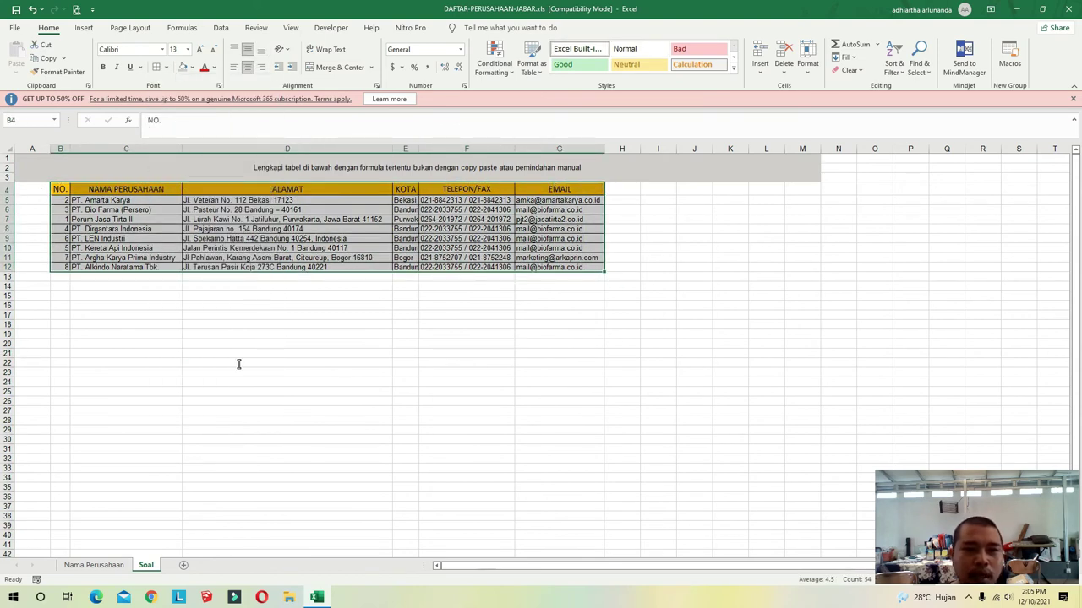
click(473, 308)
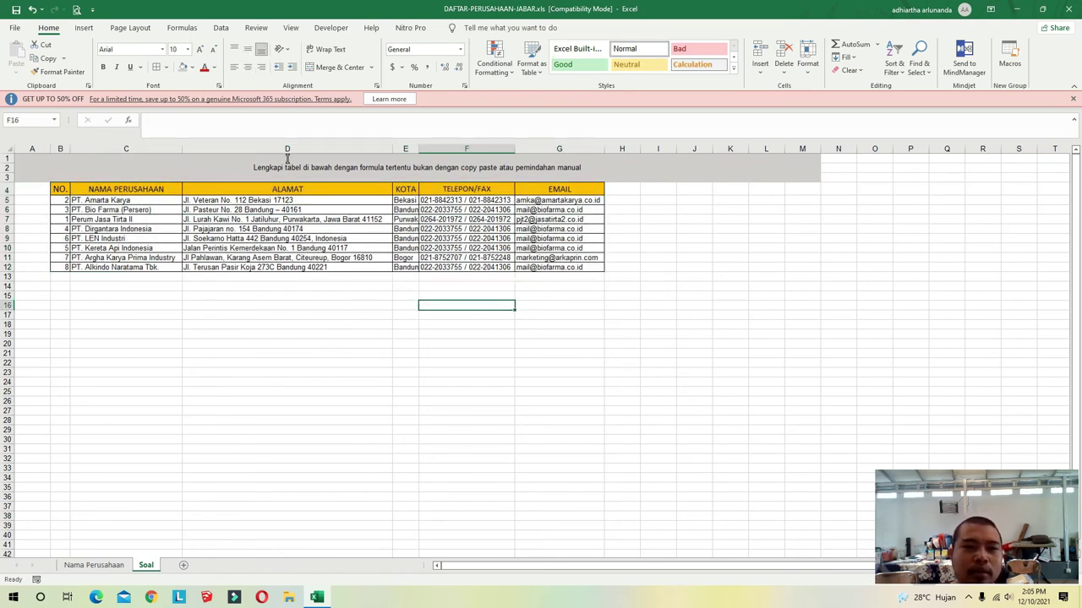
- Autofit columns D through G, then glance at Nama Perusahaan and return to Soal
drag(362, 149, 604, 149)
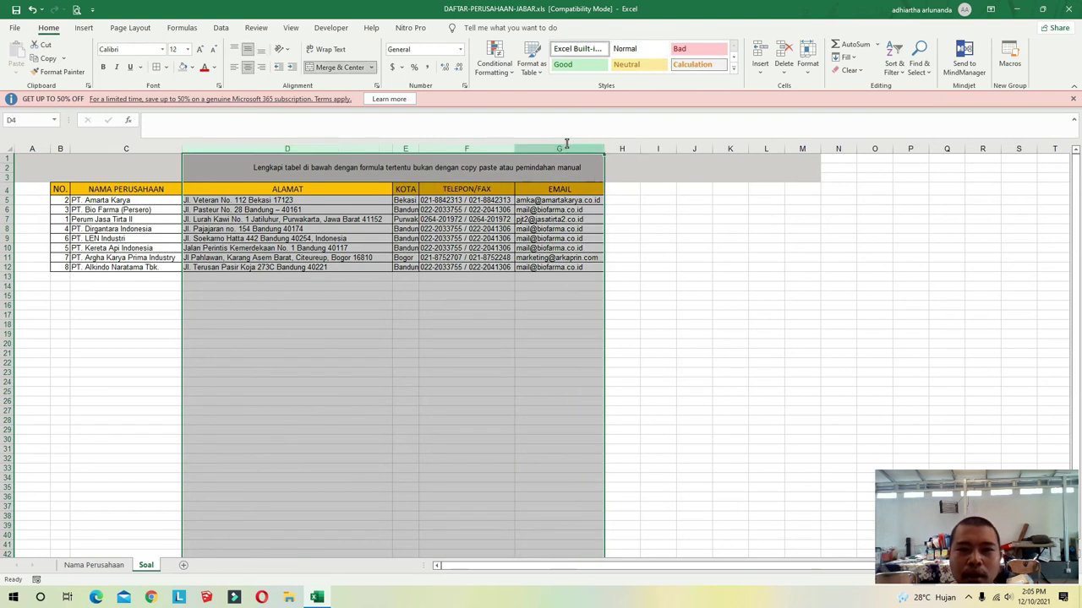
double_click(604, 149)
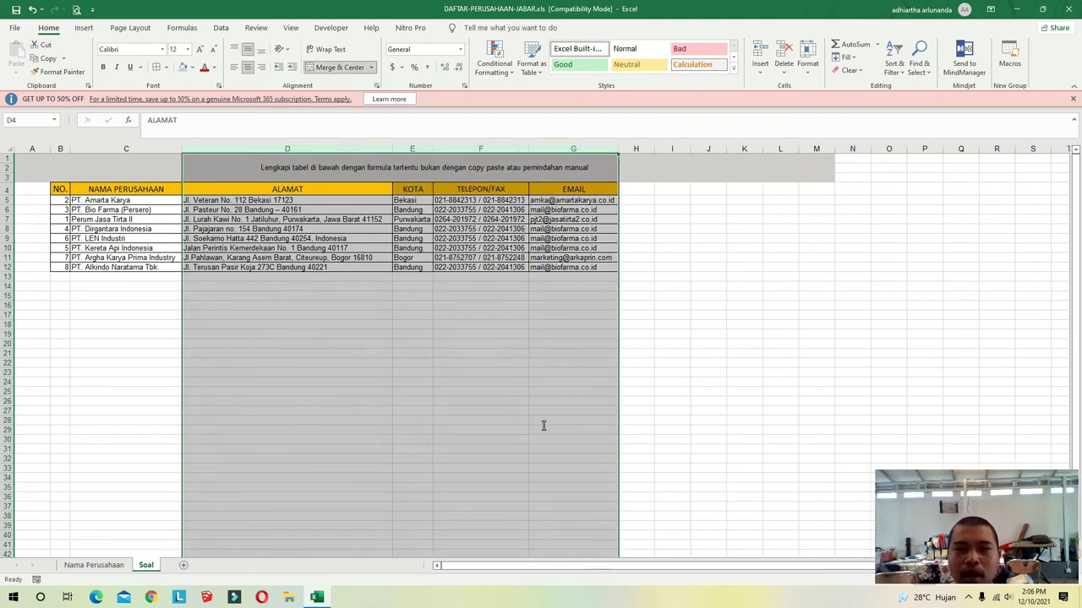
click(335, 375)
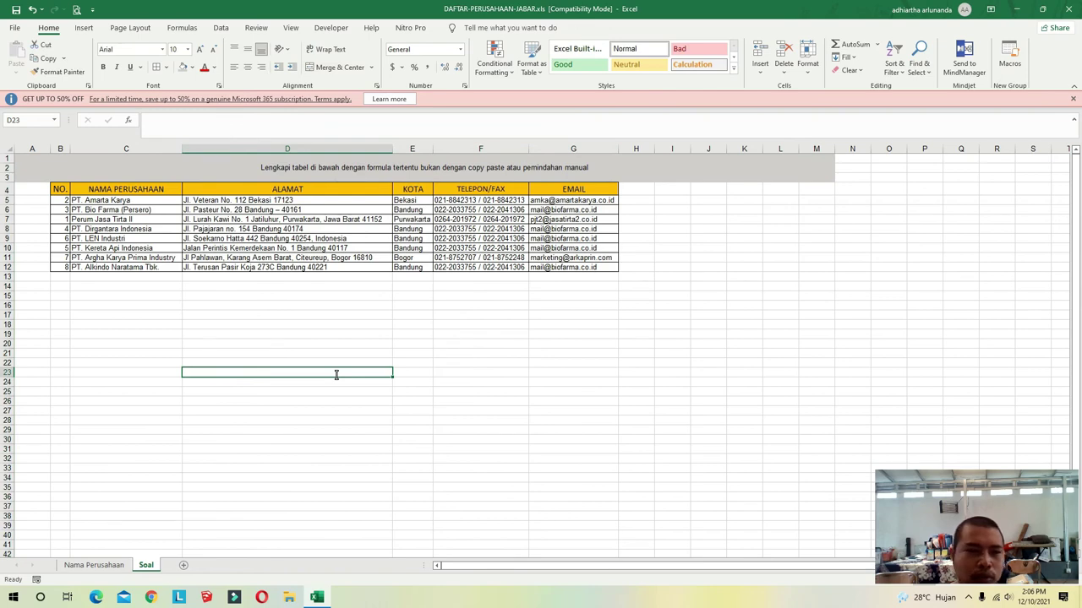
click(110, 564)
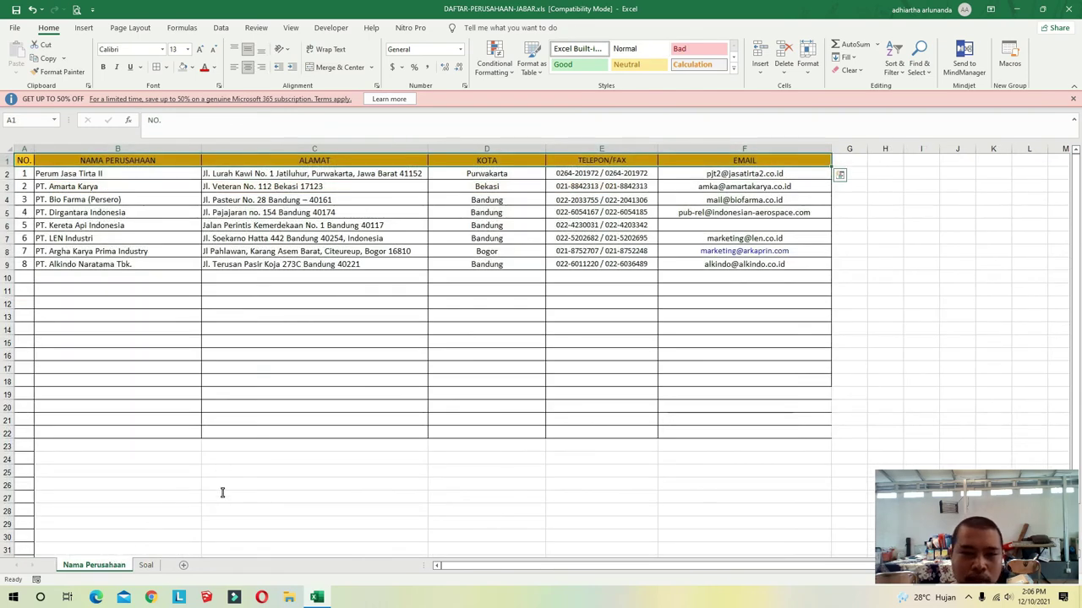
click(146, 565)
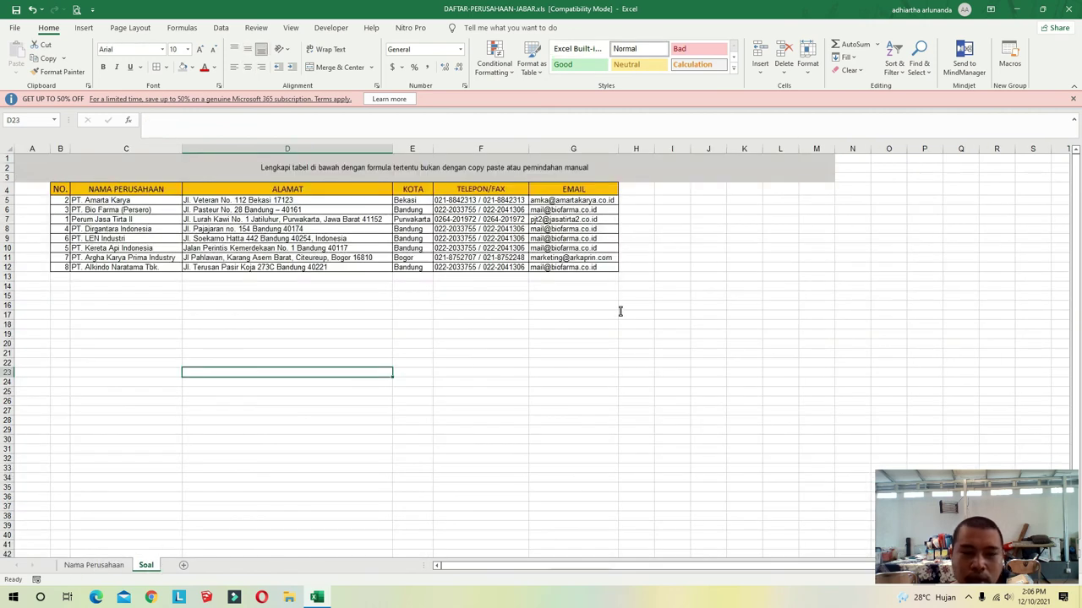